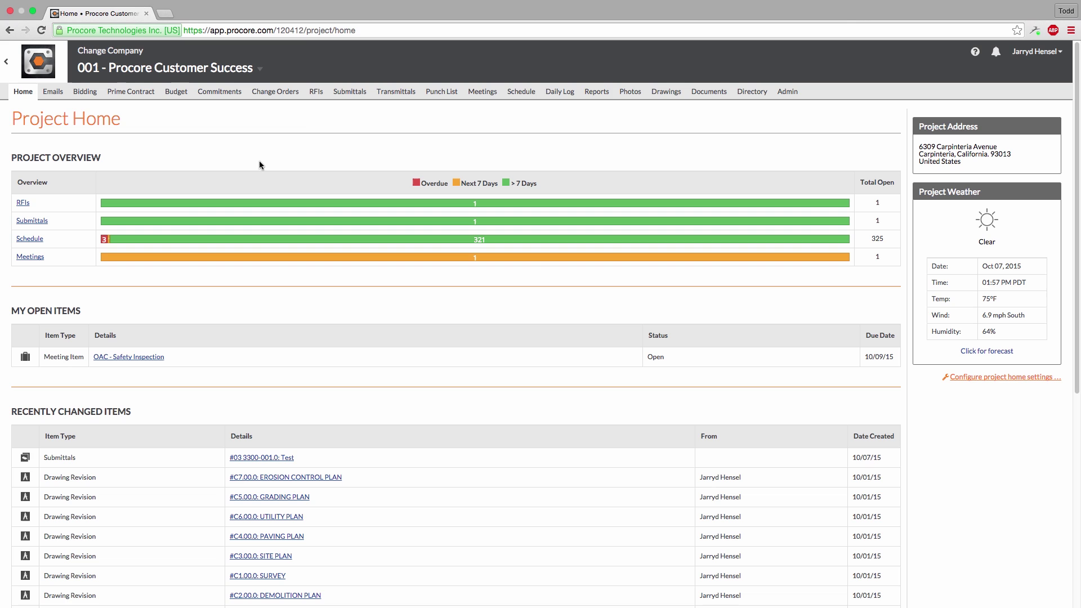
Open the project's RFIs list, which shows the single open glycol tank / F1 light fixture RFI.
left_click(318, 96)
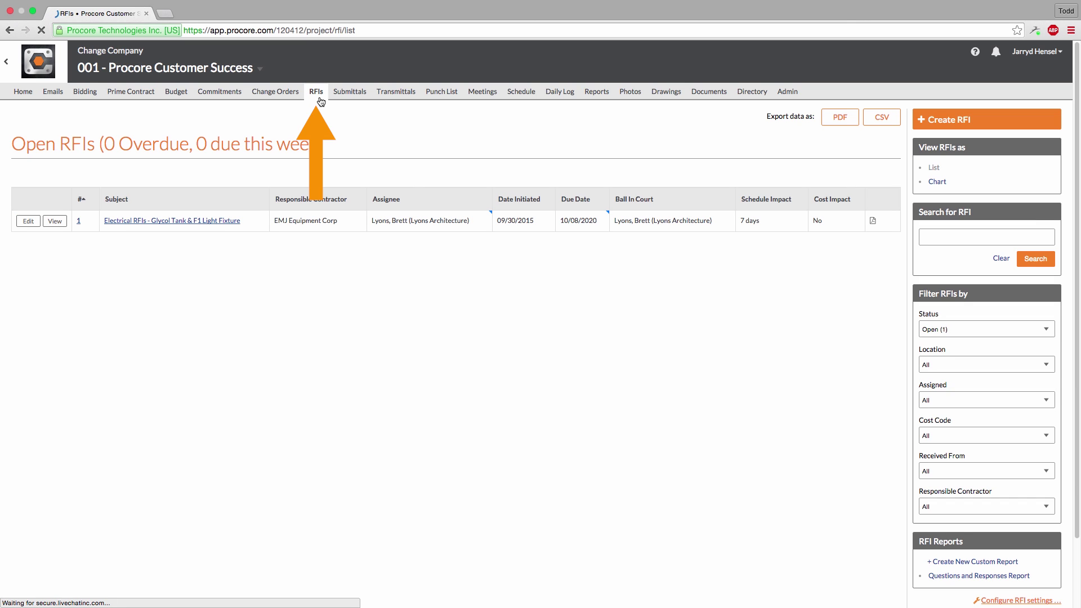
Start a new RFI with the subject 'Pavement Deletion at Ramp'.
left_click(935, 121)
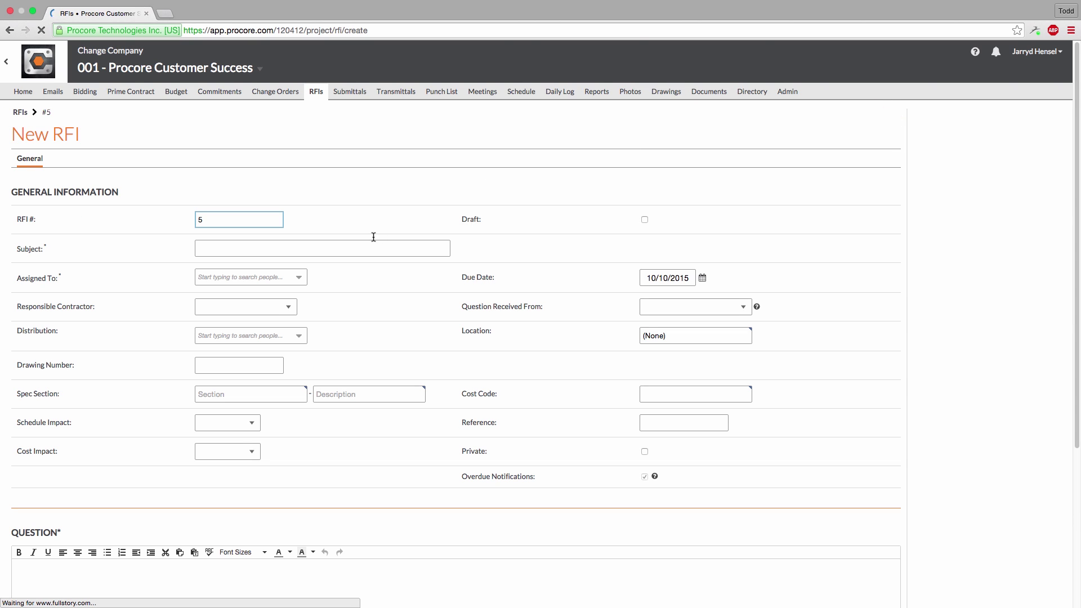
left_click(362, 249)
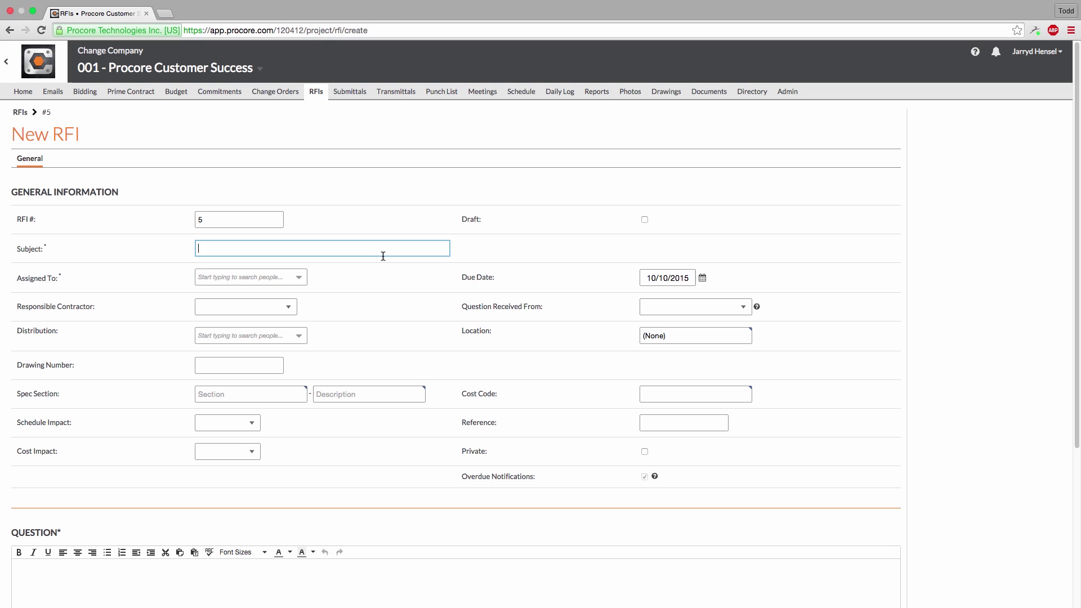
type("Pavement Deletion at Ramp")
Toggle Draft on and off, then assign the RFI to the Lyons Architecture contact.
left_click(645, 220)
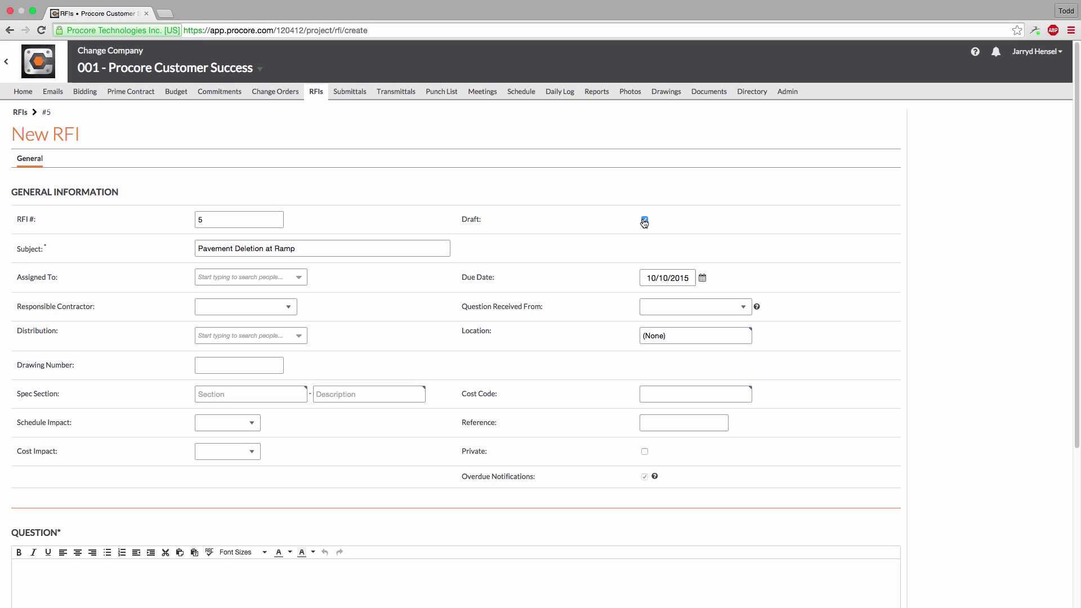
left_click(645, 220)
type("bre")
left_click(270, 294)
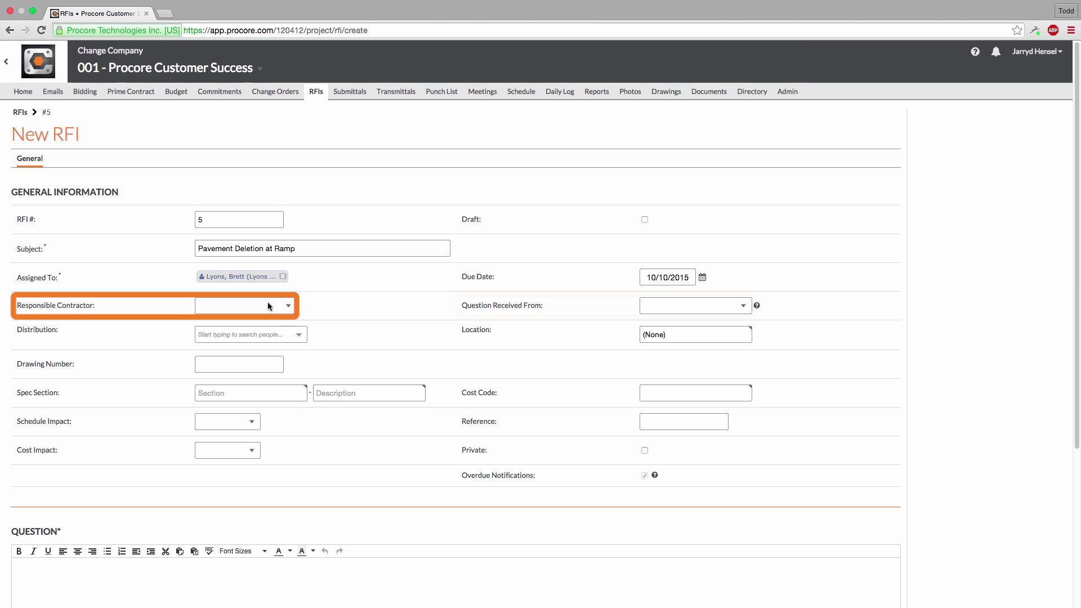
Set Cardinal Concrete, LLC. as the responsible contractor and leave Distribution empty.
left_click(268, 304)
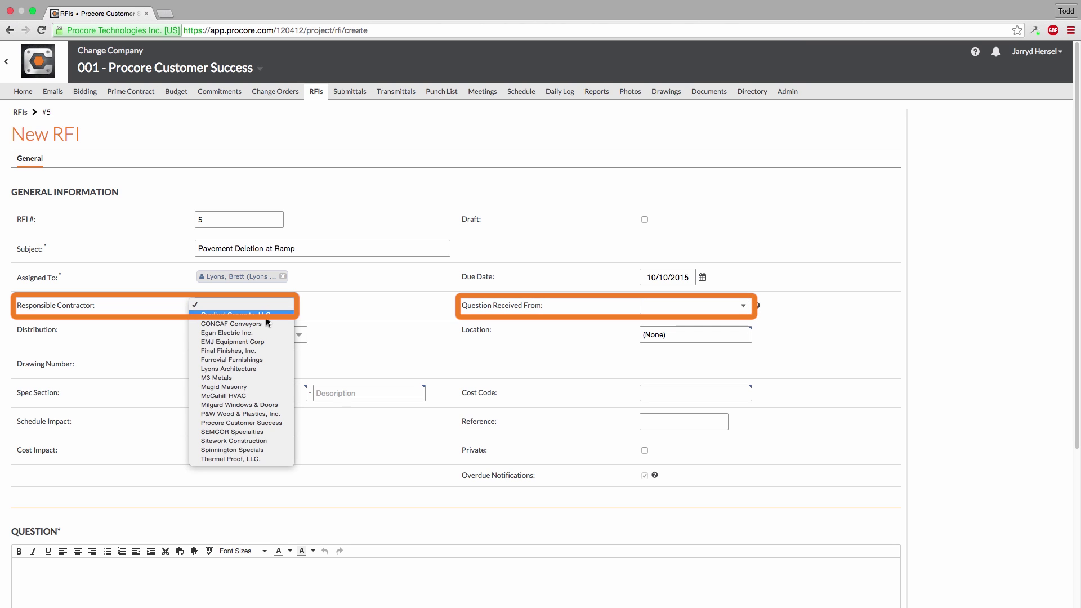
left_click(267, 319)
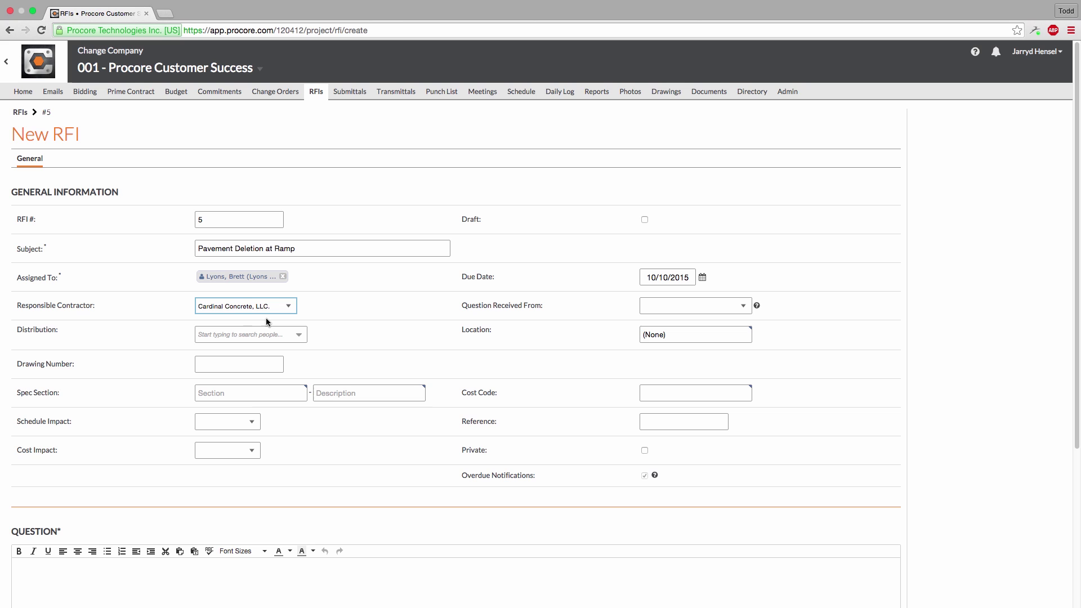
left_click(268, 334)
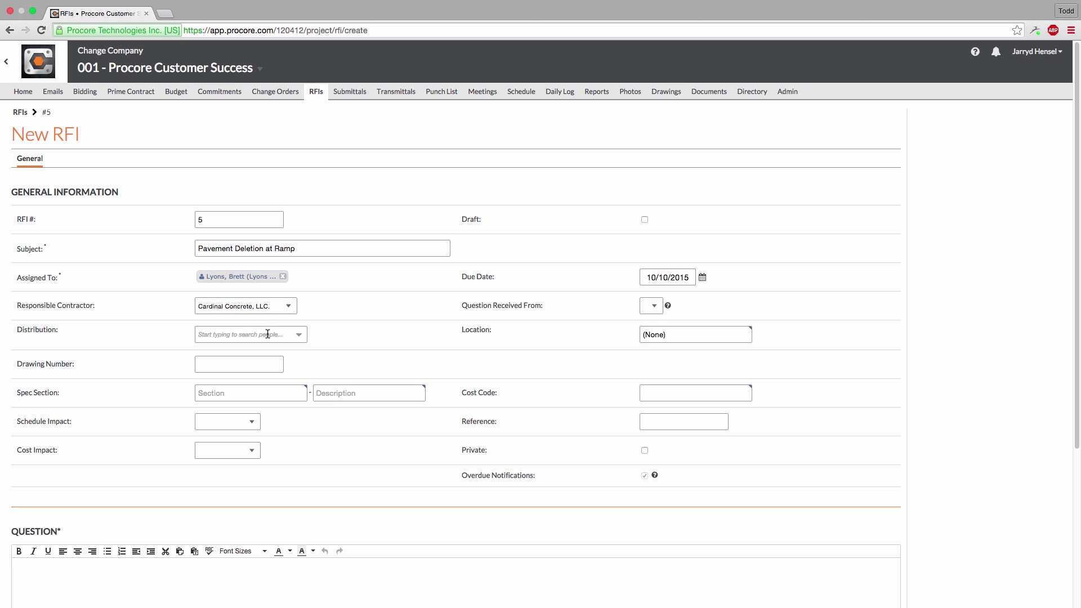
left_click(299, 337)
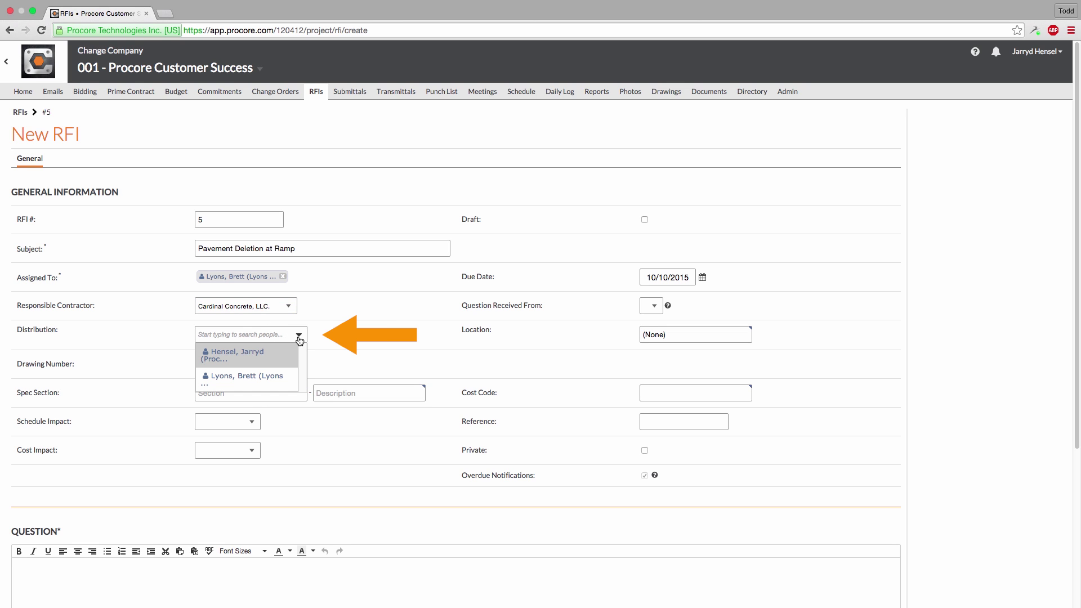
left_click(312, 334)
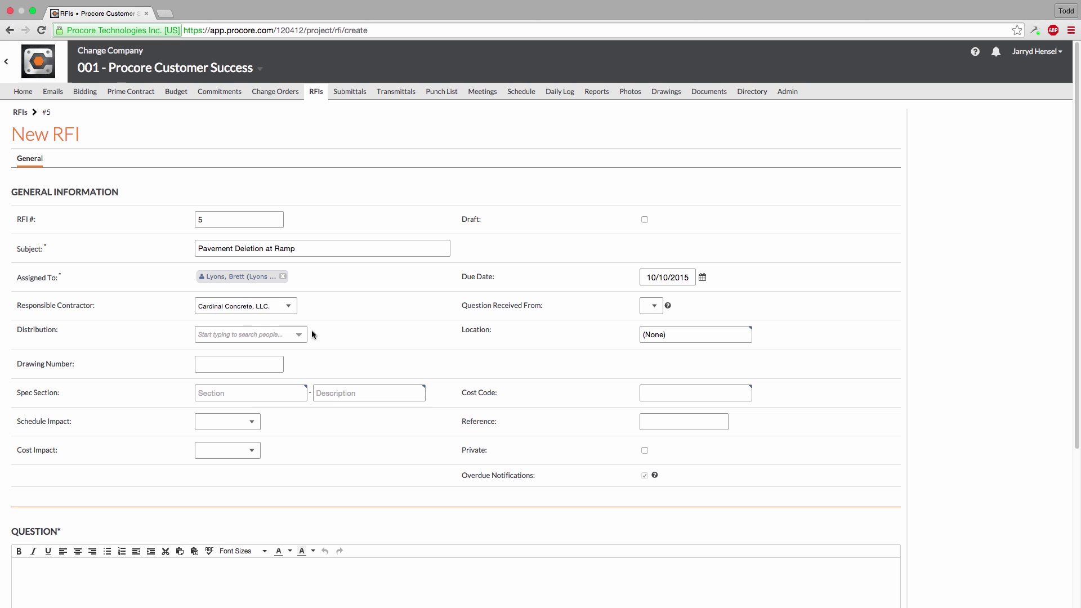
Set the spec section to 321216 – Asphalt Paving.
left_click(270, 392)
type("321")
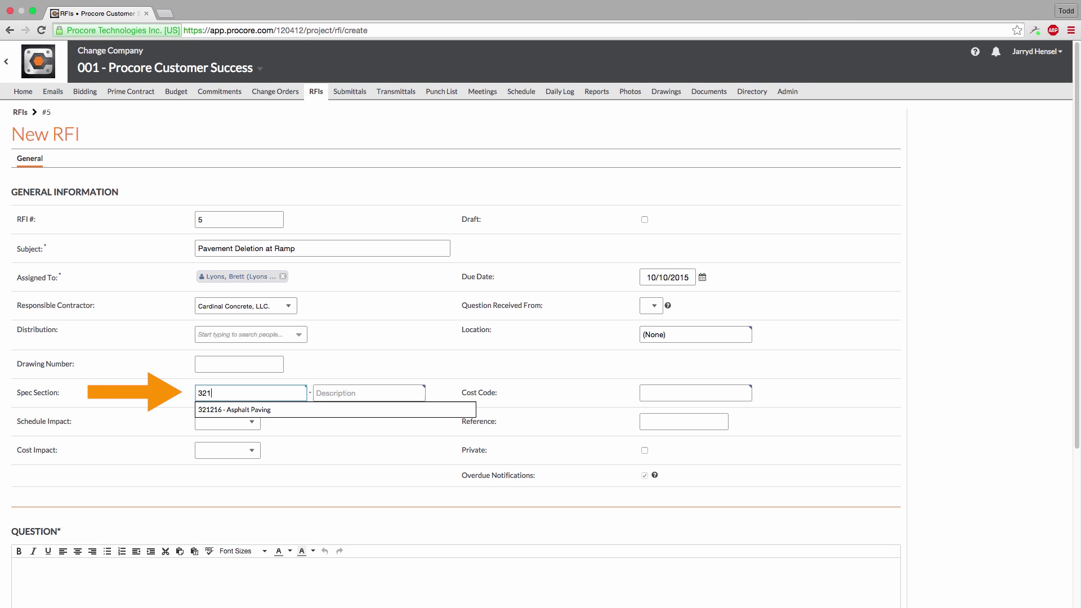
left_click(268, 404)
Set Schedule Impact to Yes with 3 days and Cost Impact to No.
left_click(236, 429)
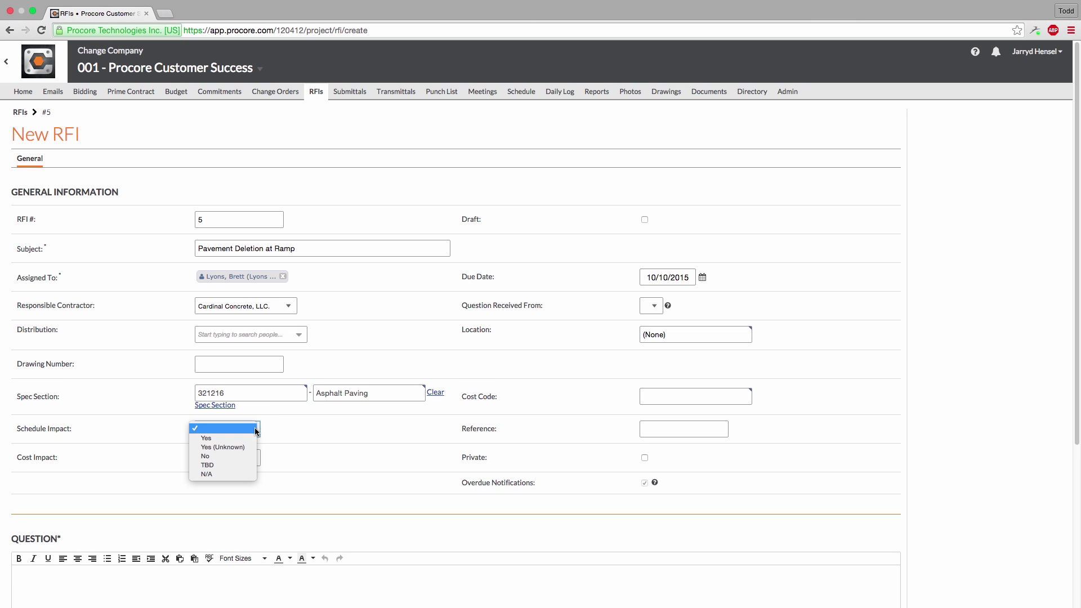
left_click(237, 436)
left_click(269, 431)
type("3")
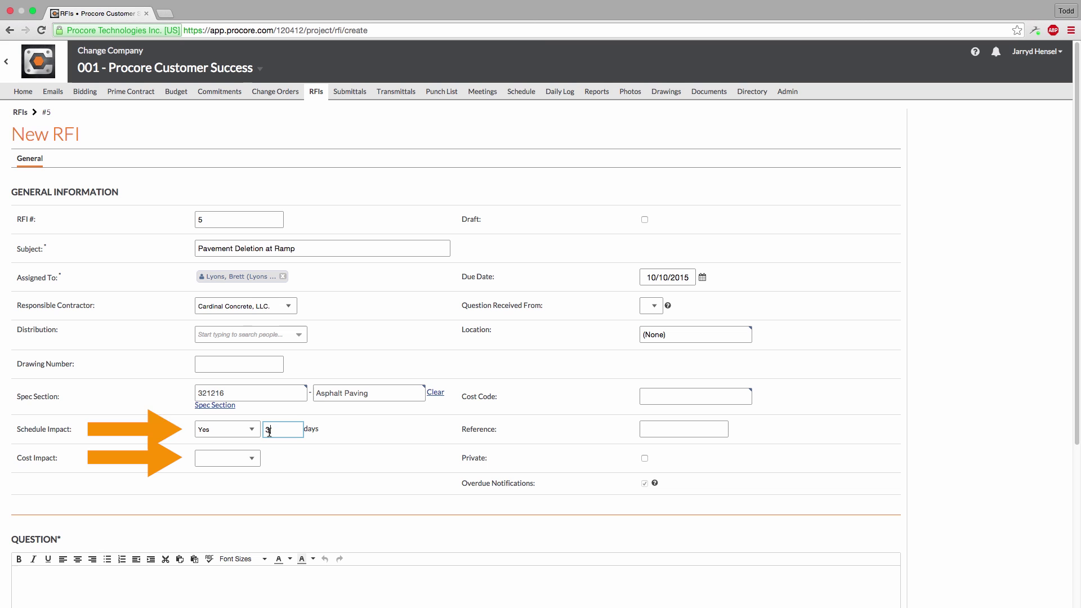
left_click(254, 458)
left_click(245, 485)
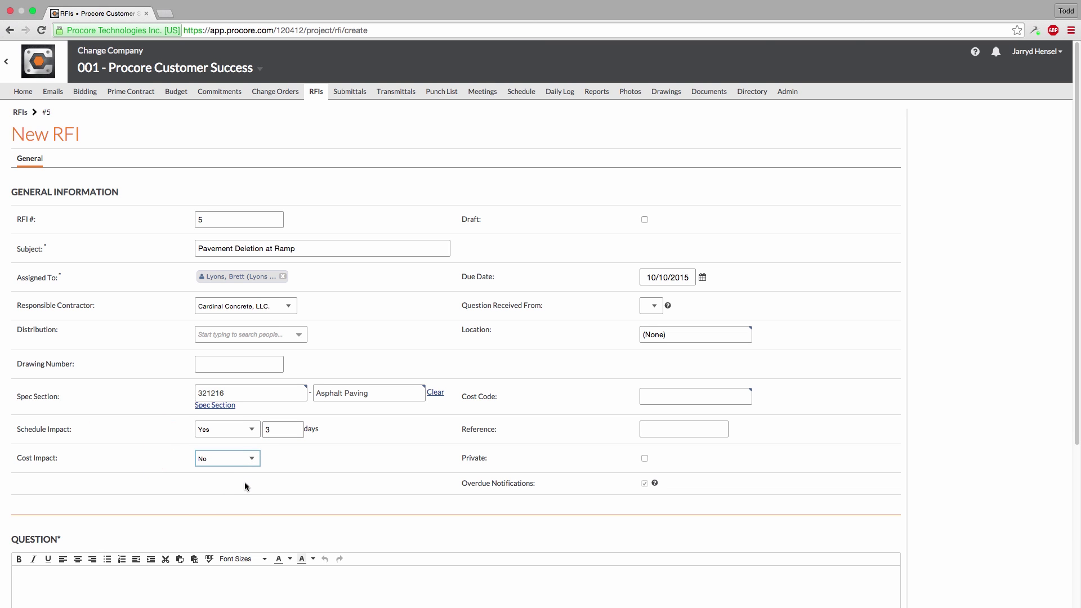
Tick and then untick Private so the RFI stays non-private.
scroll(244, 482, "down", 1)
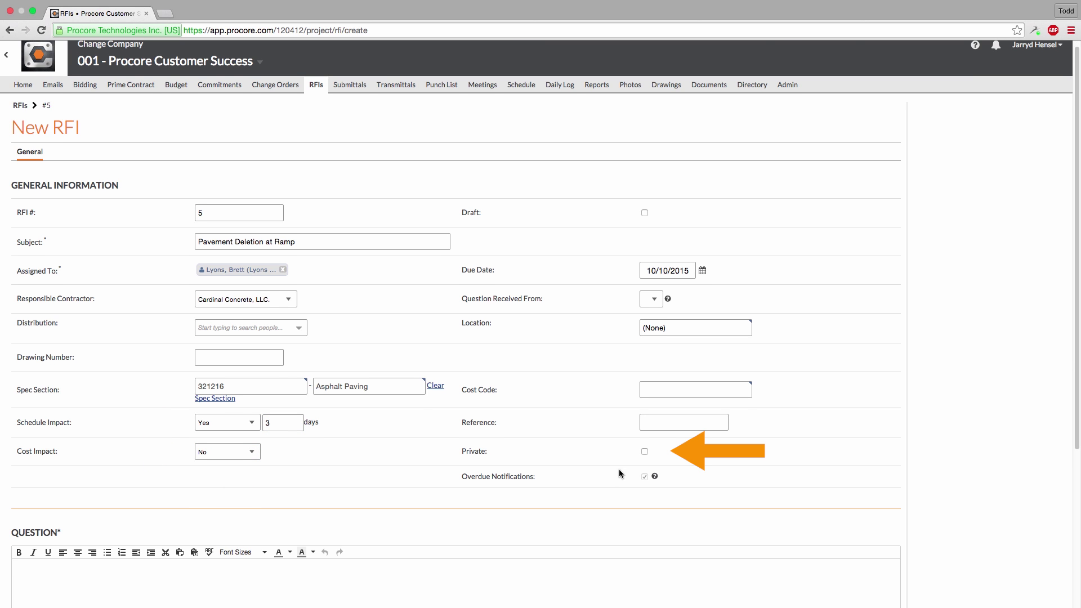
left_click(644, 452)
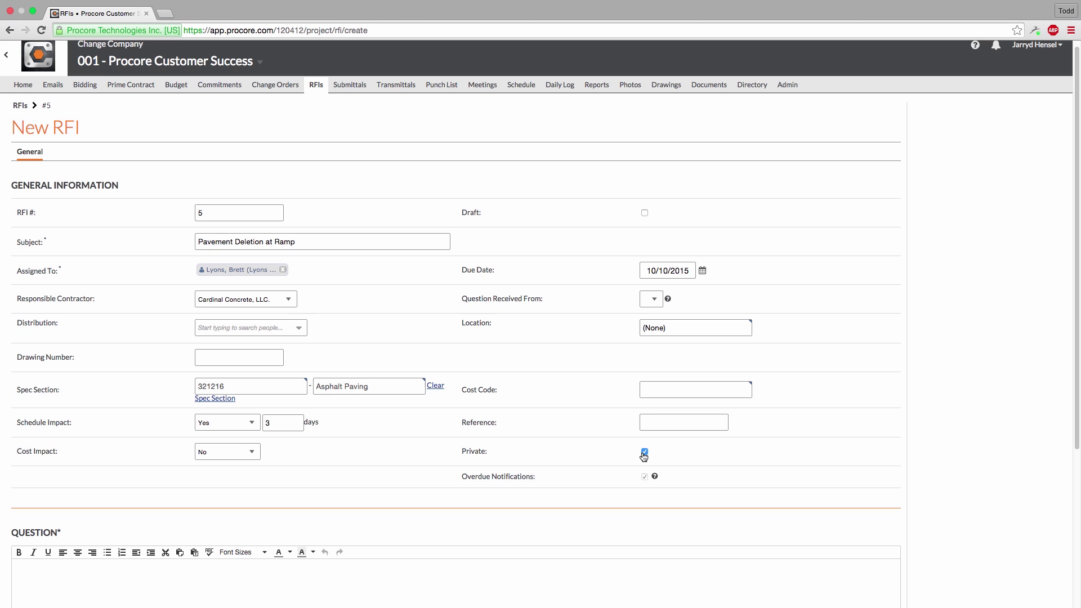
left_click(644, 452)
Paste the asphalt-replacement question into the RFI Question field.
scroll(643, 453, "down", 5)
left_click(404, 468)
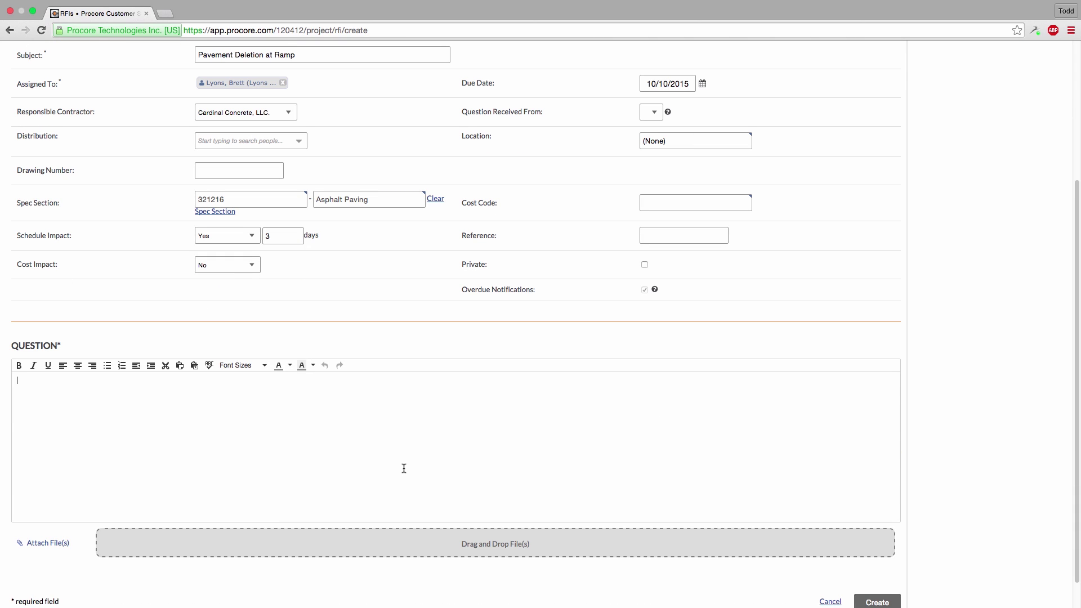
type("Due to logistical issues with placing asphalt beneath the ramp per A2.1 please confirm replacing with a CIP SOG is acceptable.  LA please confirm detail and thickness.")
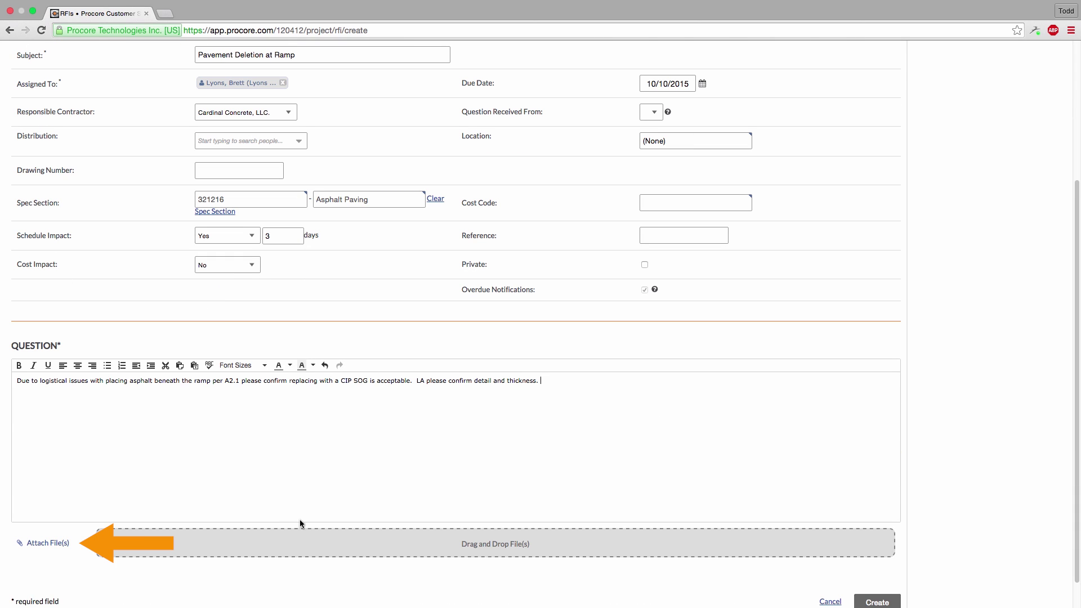
Attach Pavement Deletion at Ramp.pdf from the computer and create RFI #5.
left_click(45, 542)
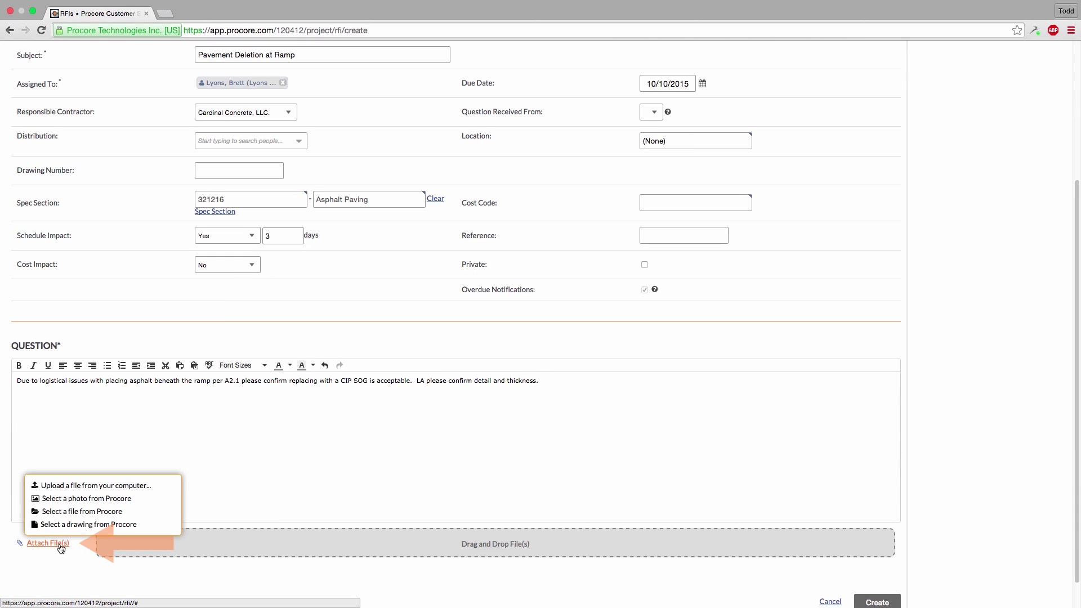
left_click(93, 488)
left_click(640, 49)
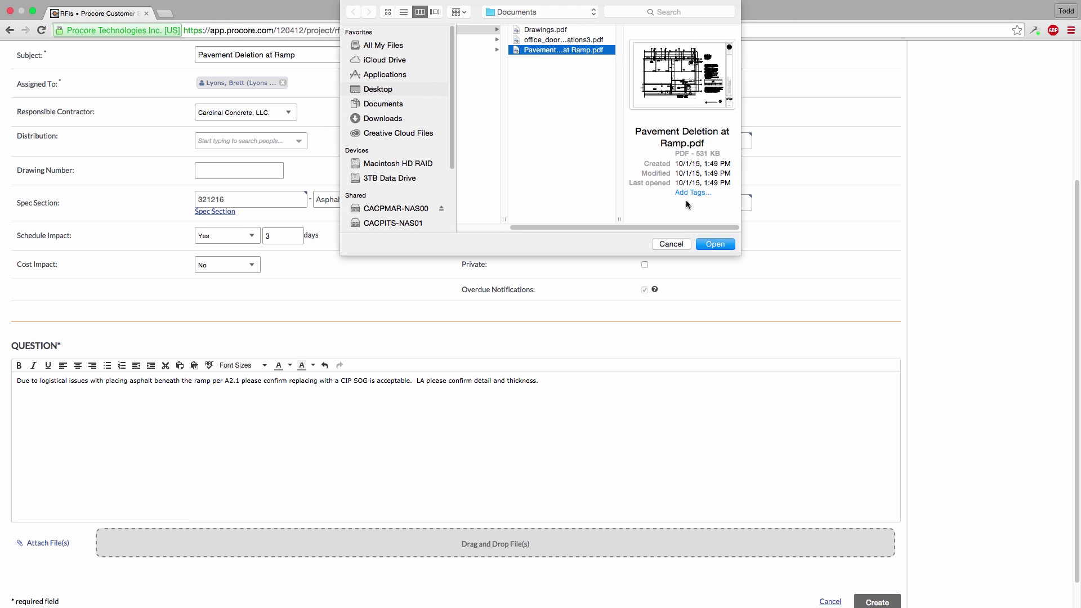
left_click(713, 241)
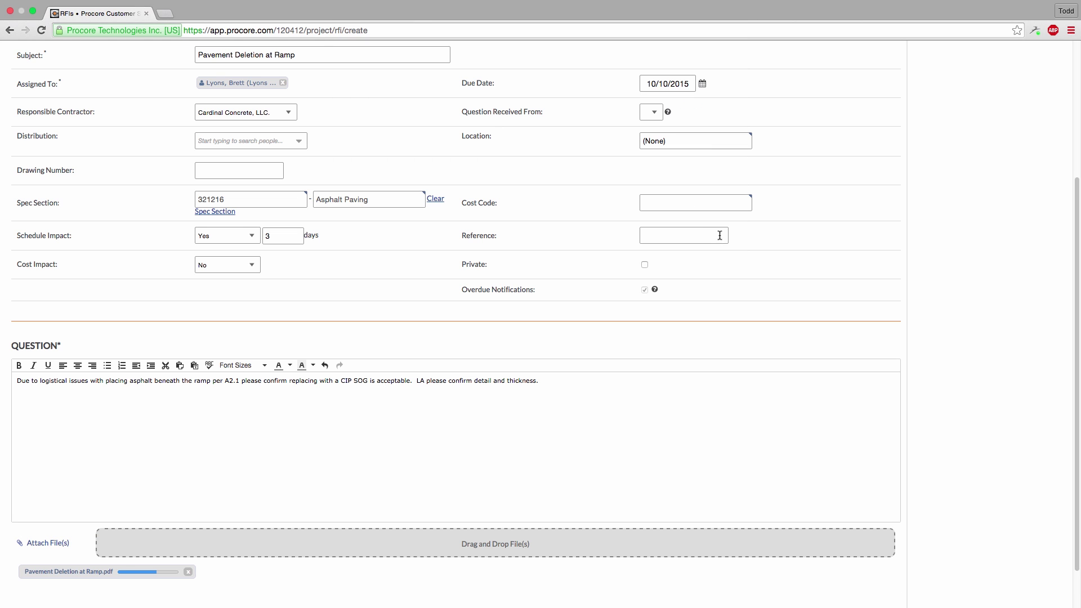
scroll(723, 242, "down", 2)
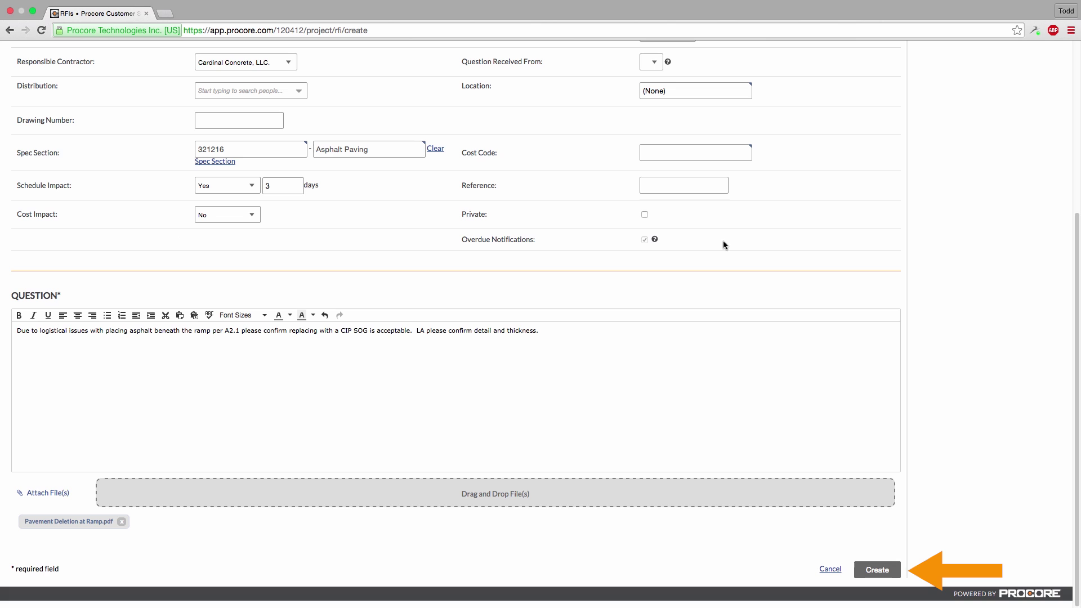
left_click(877, 568)
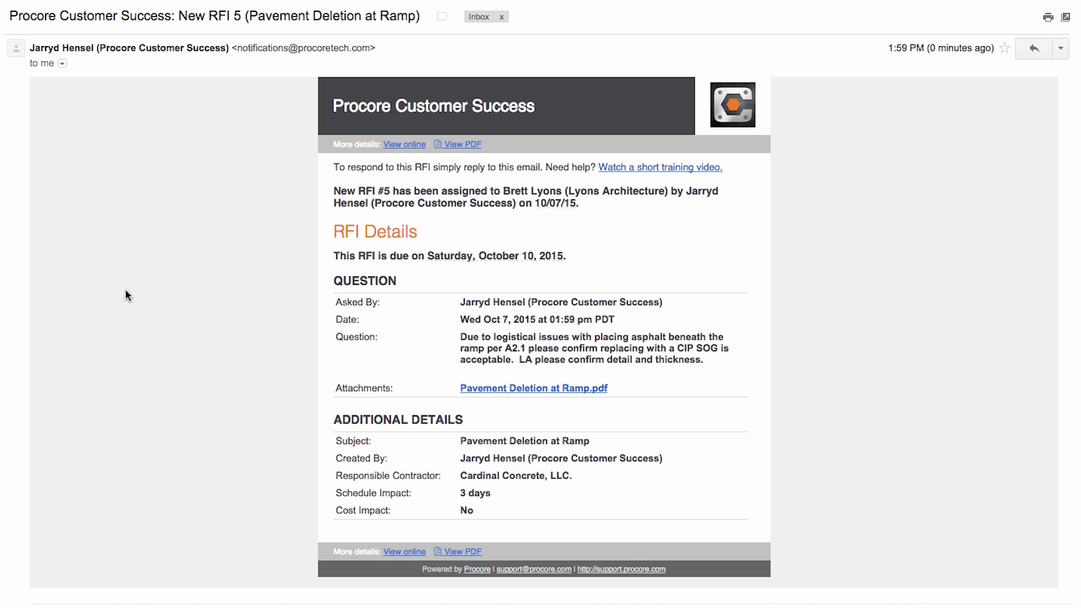
Reply to the notification with the cast-in-place slab answer and attach Pavement Deletion at Ramp.pdf.
key("r")
type("LA takes no exception to replacing the asphalt with cast-in-place slab on grade. The details shall match the adjacent concrete slab on grade vehicle drive surface.")
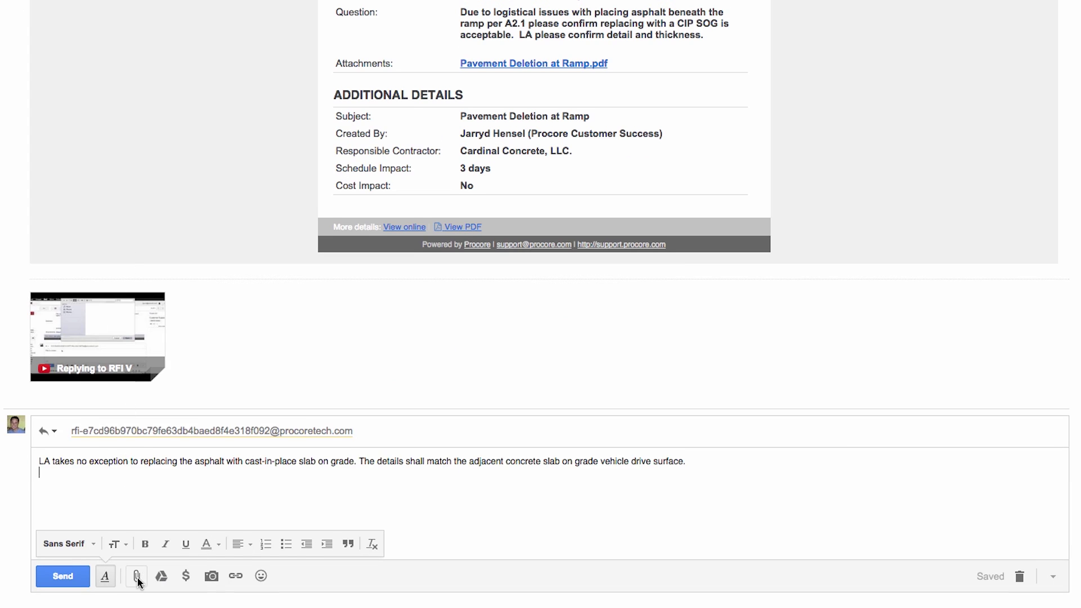
scroll(137, 576, "up", 1)
left_click(136, 606)
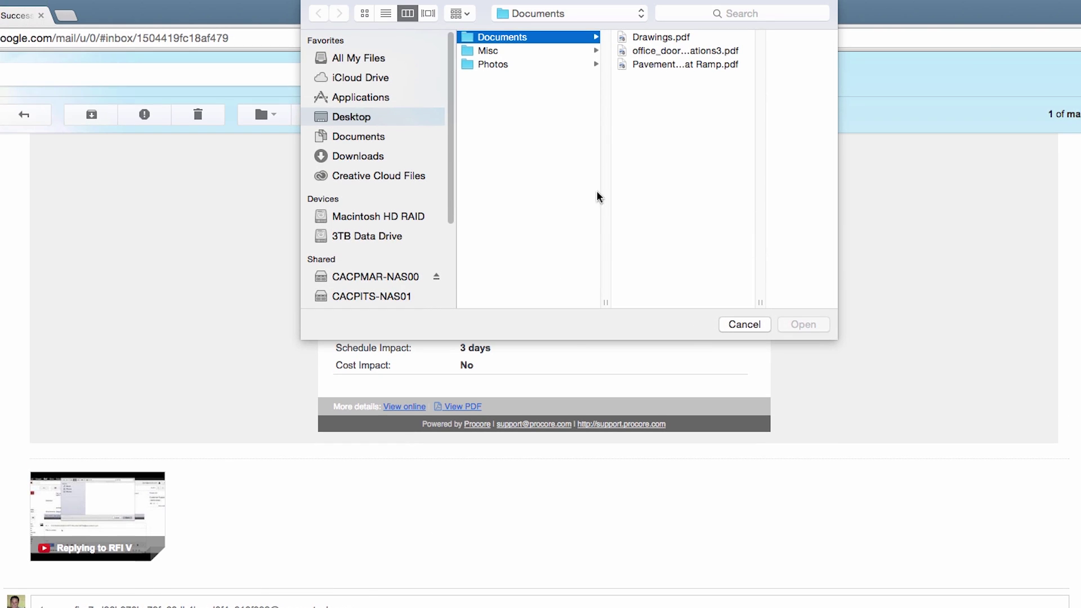
left_click(678, 64)
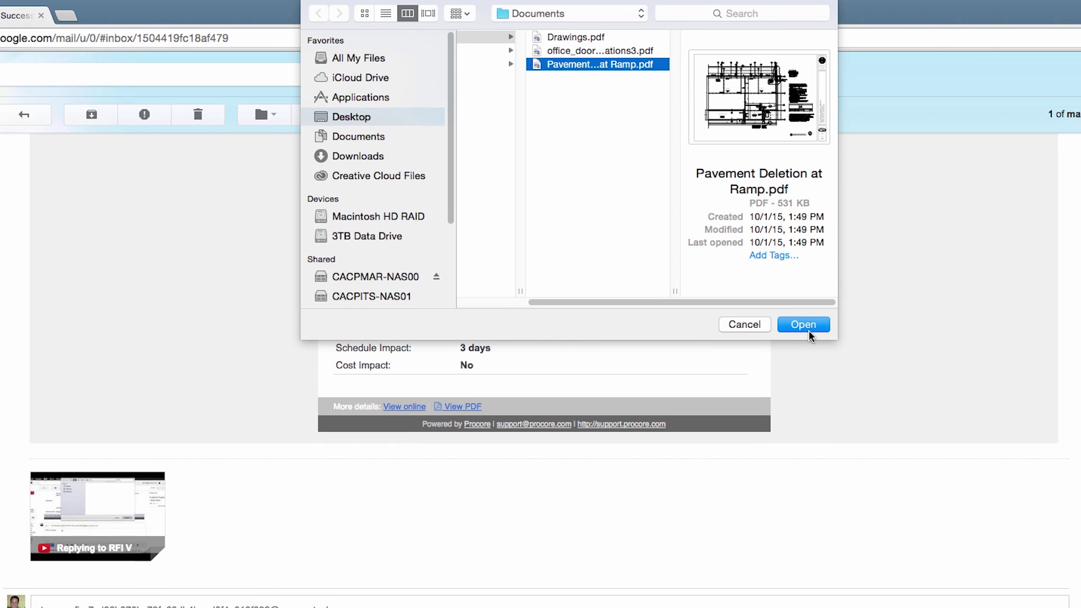
left_click(808, 329)
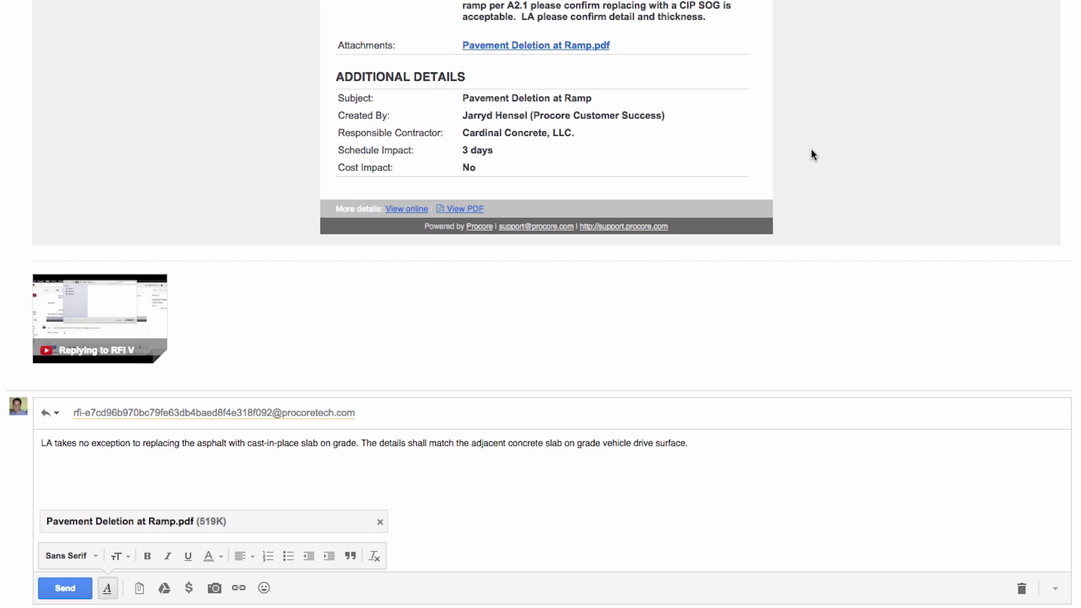
Send the Gmail reply, mark it as RFI #5's official response, and close the RFI.
left_click(70, 588)
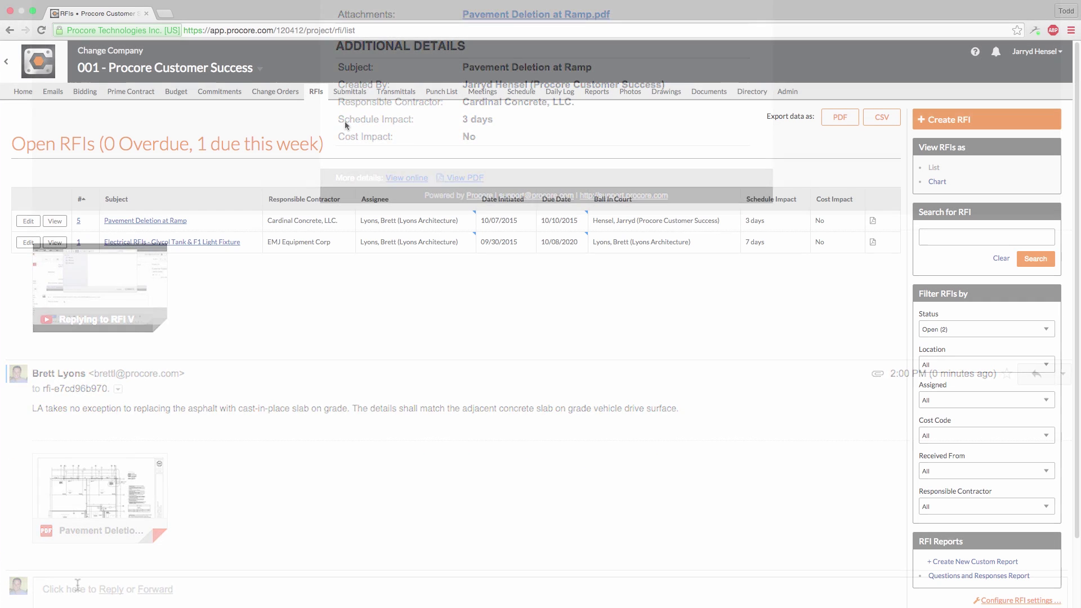
left_click(78, 220)
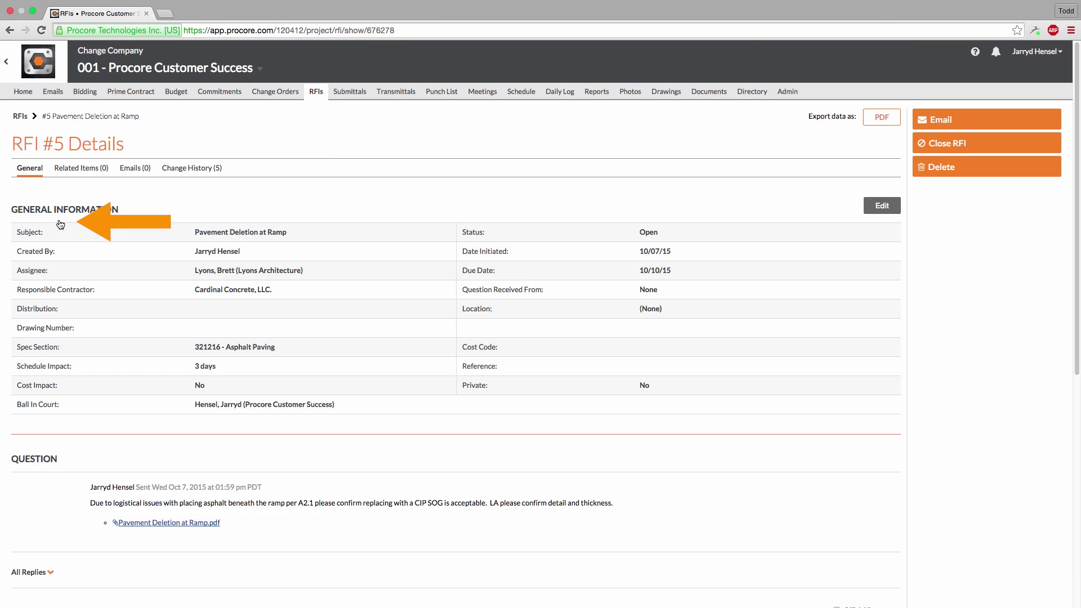
scroll(61, 225, "down", 3)
scroll(61, 225, "down", 3)
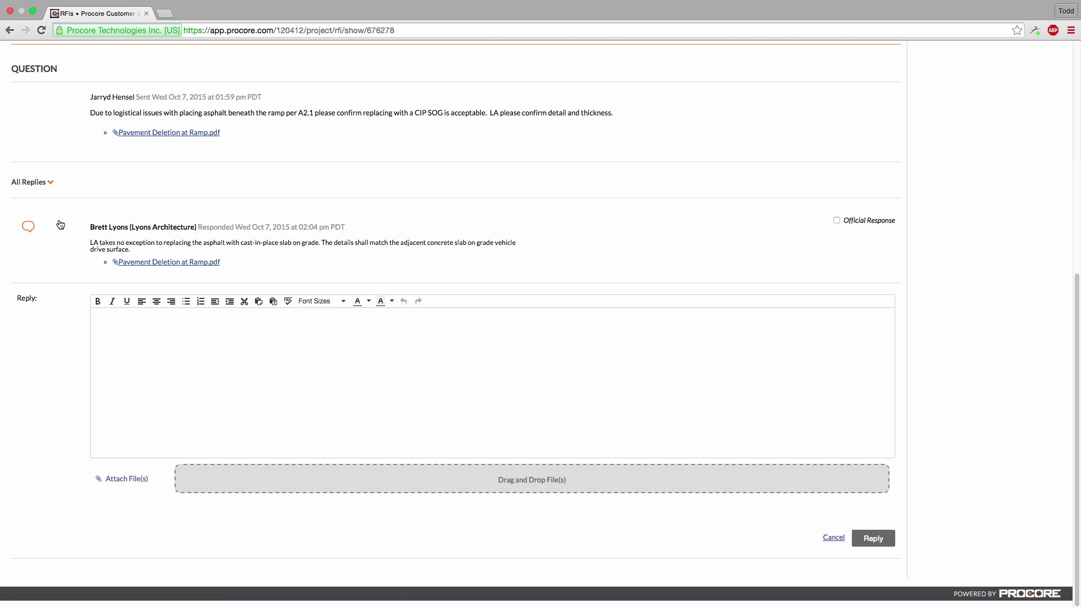
left_click(834, 219)
scroll(832, 220, "up", 7)
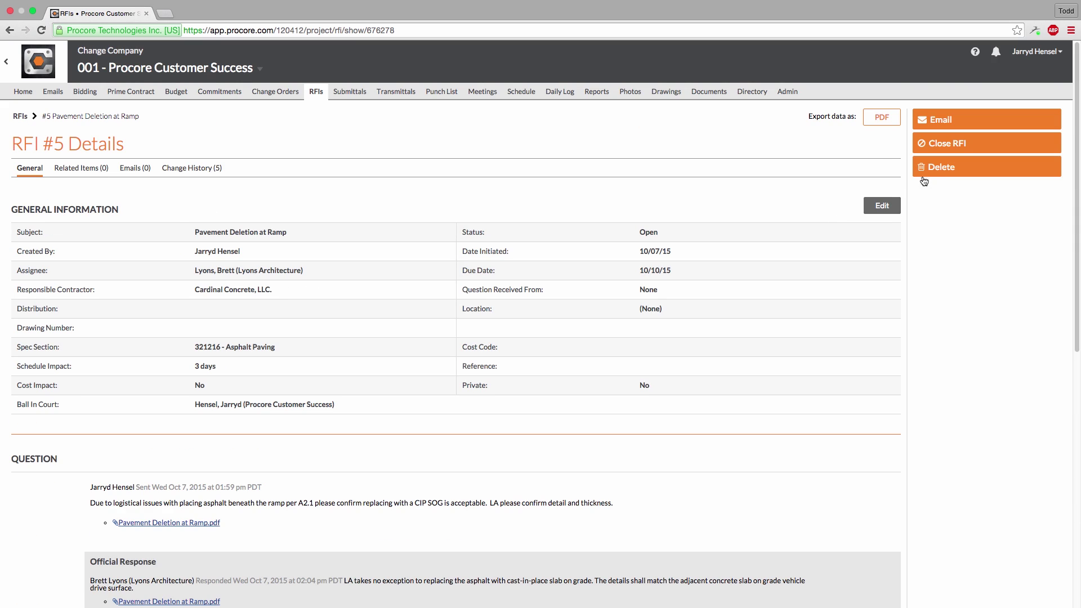
left_click(960, 149)
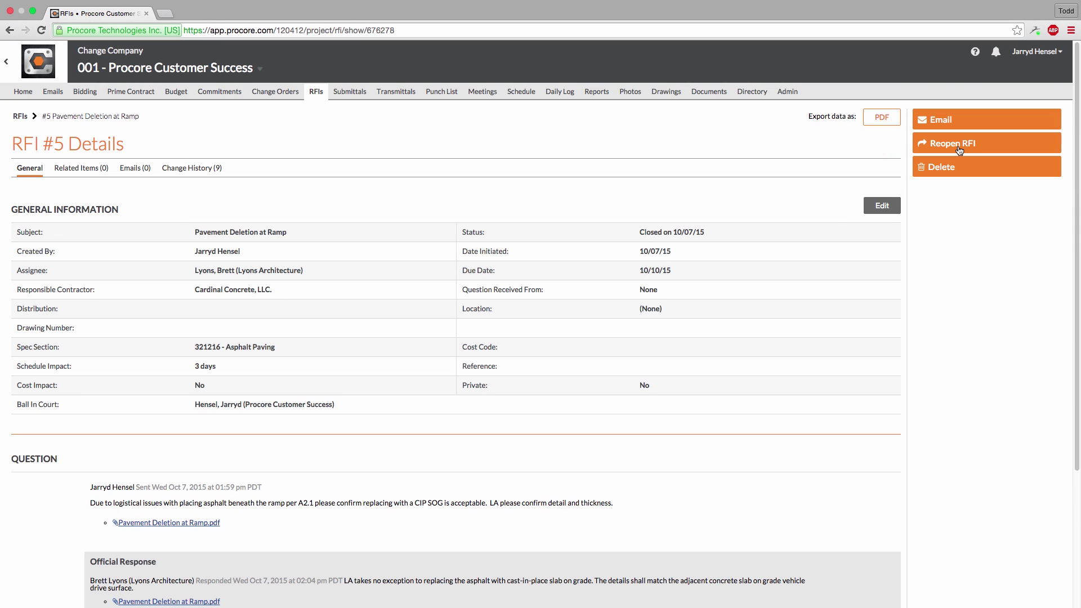